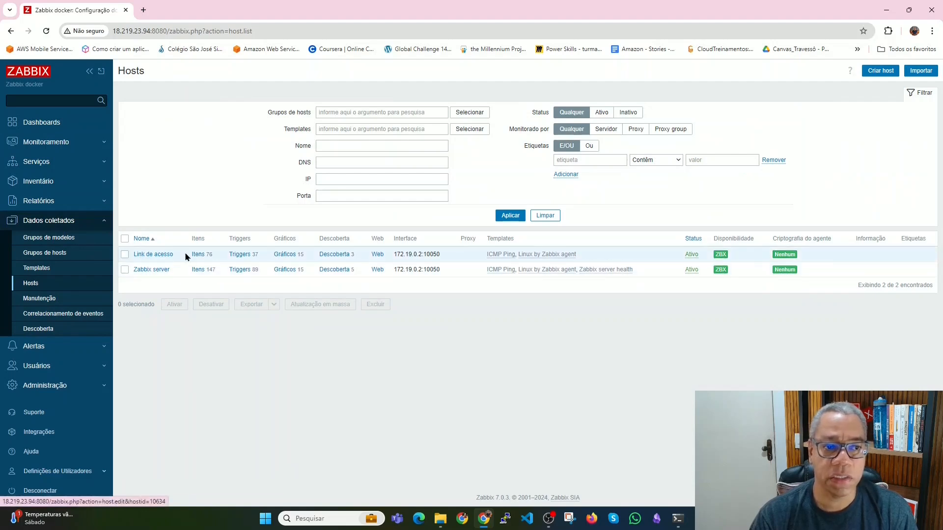
- Filter the triggers of the Link de acesso host to show only those with severity Alta
{"action": "left_click", "coordinate": [248, 255]}
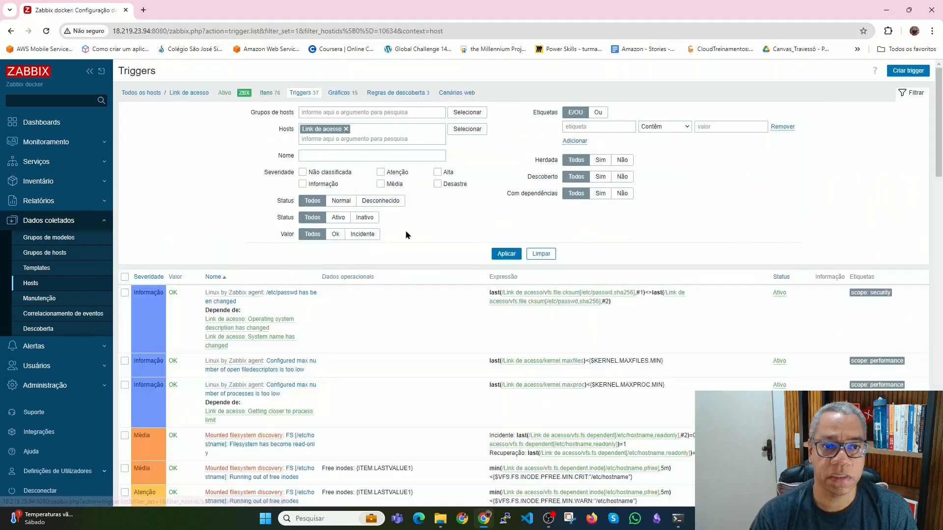
{"action": "left_click", "coordinate": [437, 172]}
{"action": "left_click", "coordinate": [496, 258]}
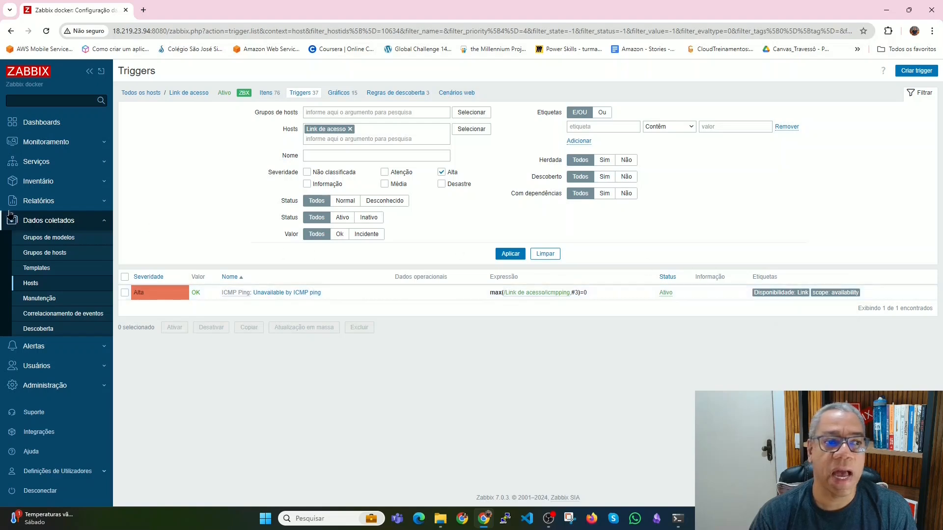
- Start a new service named "Link de acesso" with the status calculation rule "O mais crítico dos serviços filho"
{"action": "left_click", "coordinate": [39, 163]}
{"action": "left_click", "coordinate": [36, 179]}
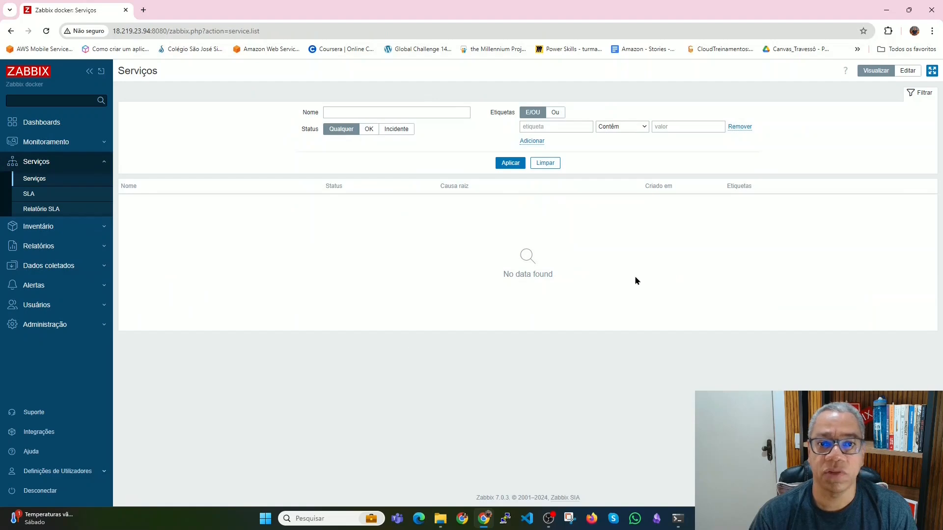
{"action": "left_click", "coordinate": [908, 71]}
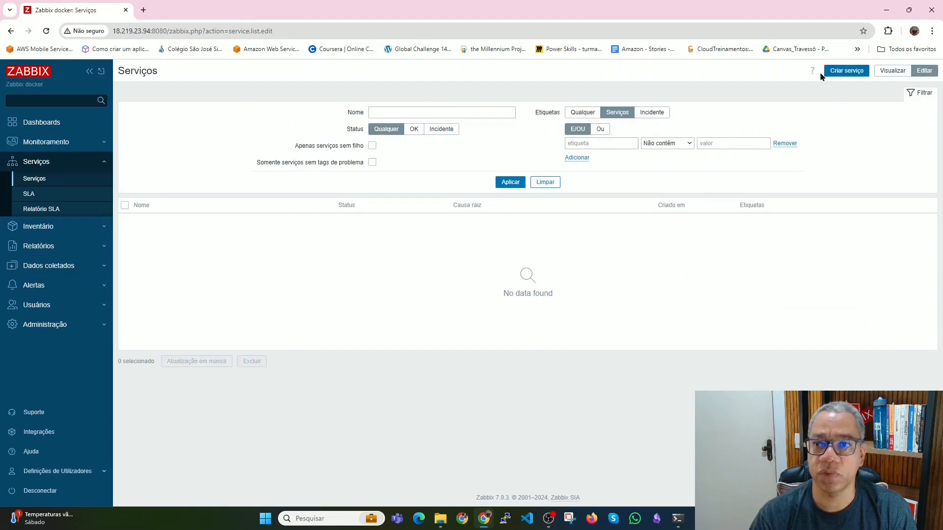
{"action": "left_click", "coordinate": [845, 72]}
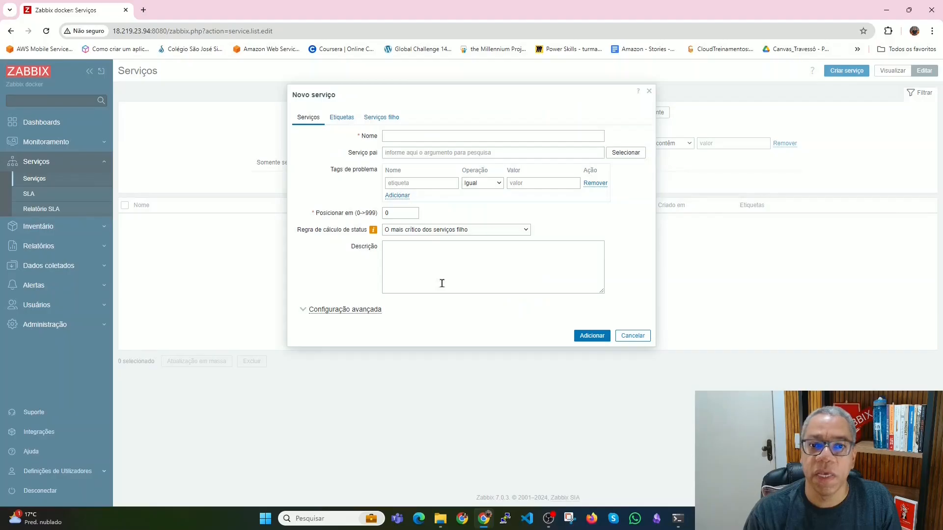
{"action": "left_click", "coordinate": [393, 137]}
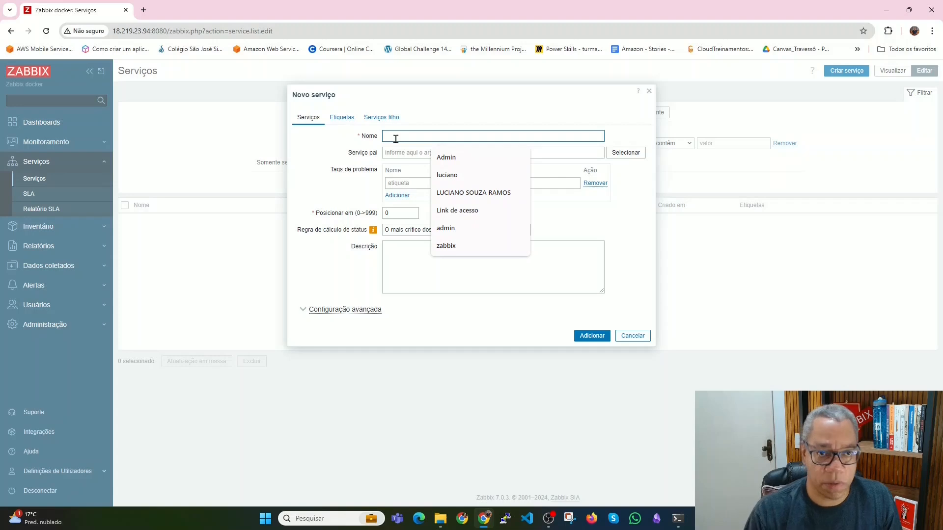
{"action": "type", "text": "Link"}
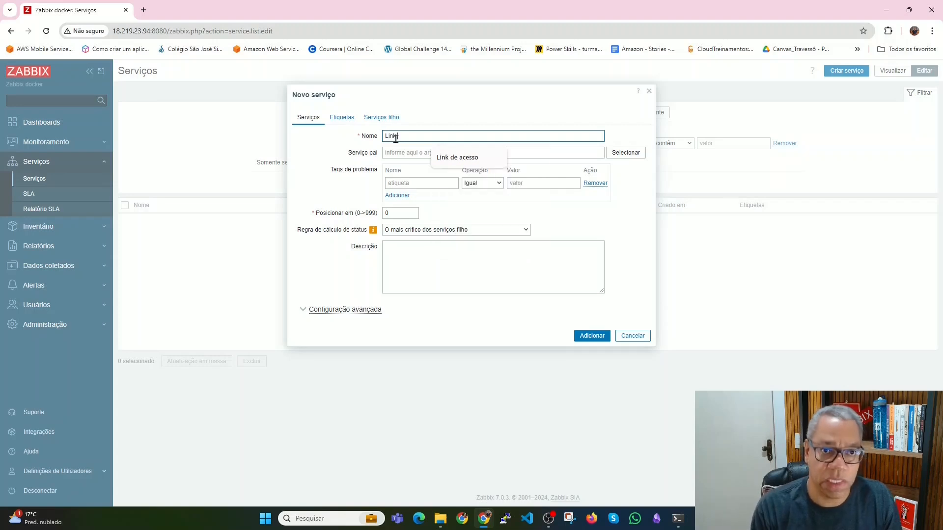
{"action": "type", "text": " de acesso"}
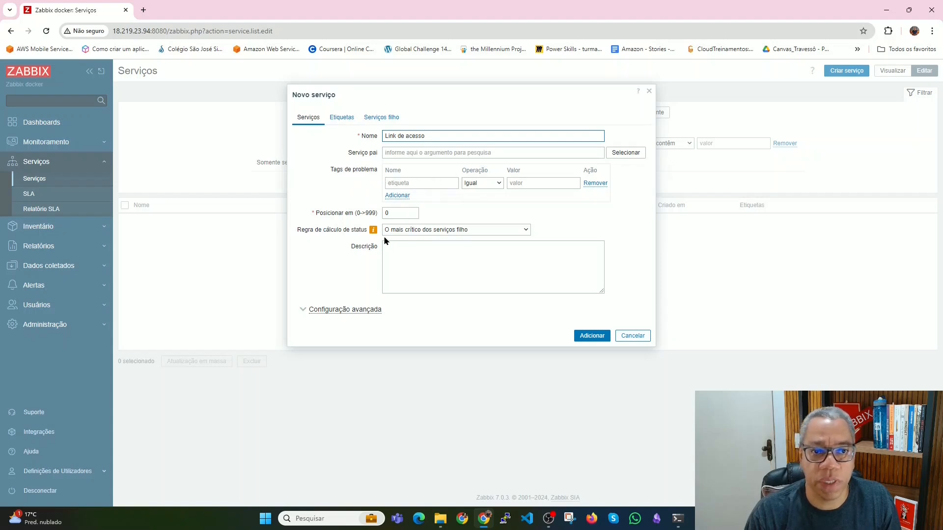
{"action": "left_click_drag", "start_coordinate": [306, 230], "coordinate": [415, 231]}
{"action": "left_click", "coordinate": [416, 230]}
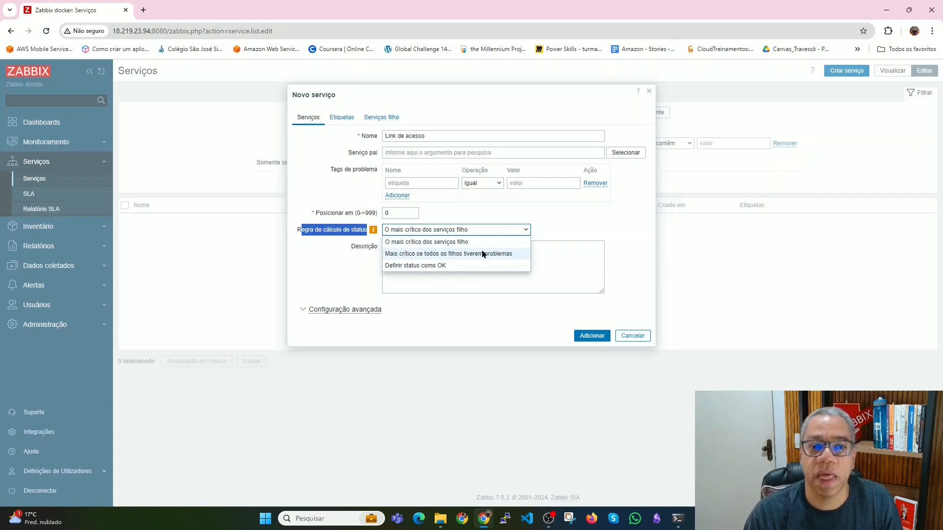
{"action": "left_click", "coordinate": [429, 243]}
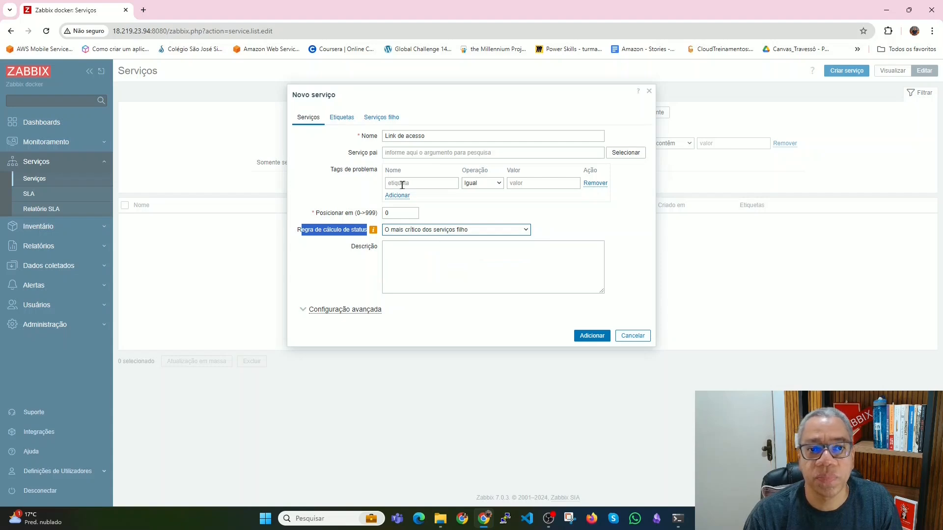
- Give the new service the tag Link with value Acesso and save the service
{"action": "left_click", "coordinate": [336, 120]}
{"action": "left_click", "coordinate": [383, 148]}
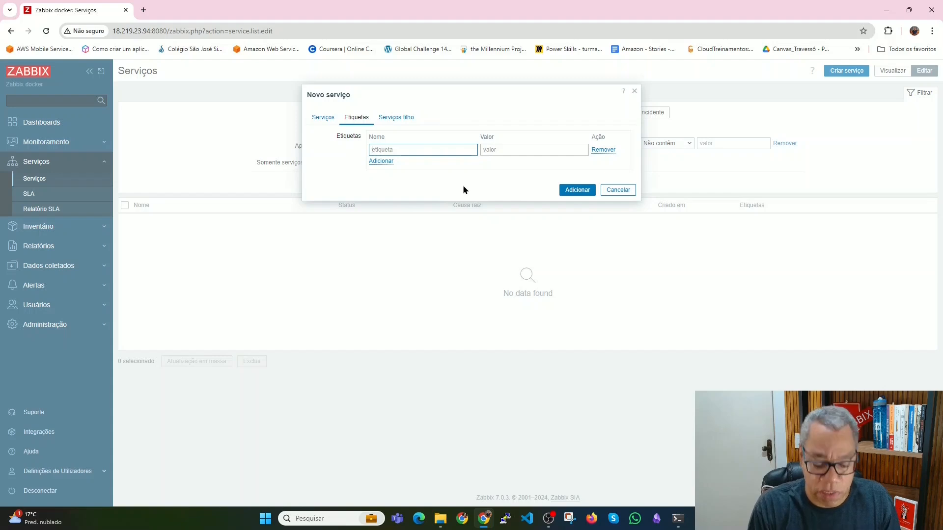
{"action": "type", "text": "Link"}
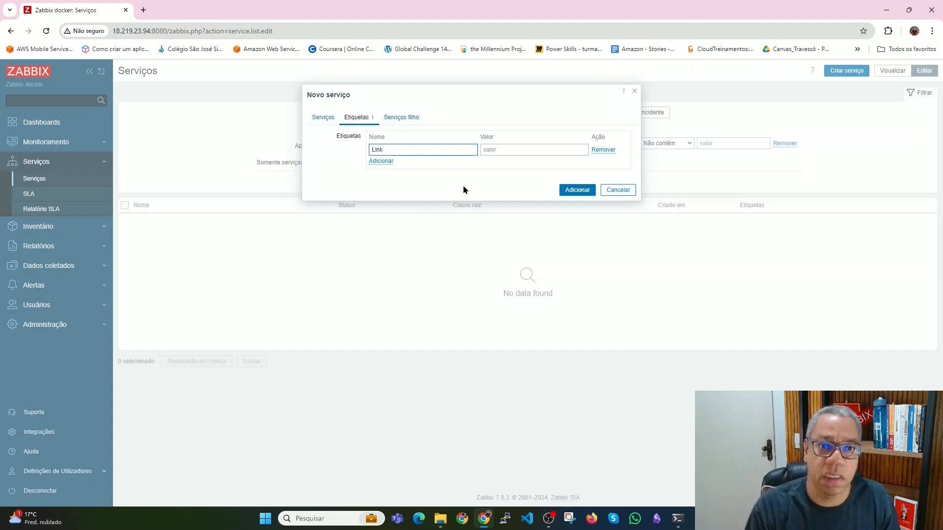
{"action": "left_click", "coordinate": [500, 149]}
{"action": "type", "text": "Acesso"}
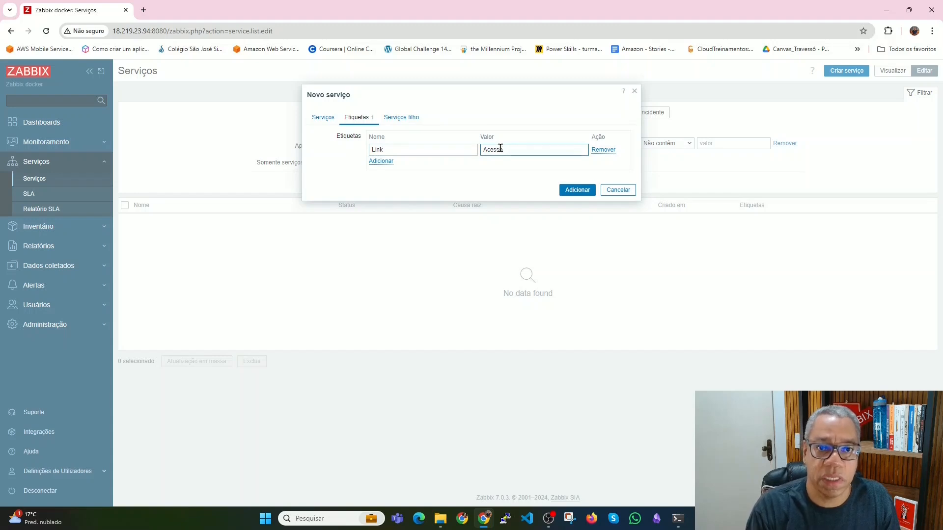
{"action": "left_click", "coordinate": [579, 190]}
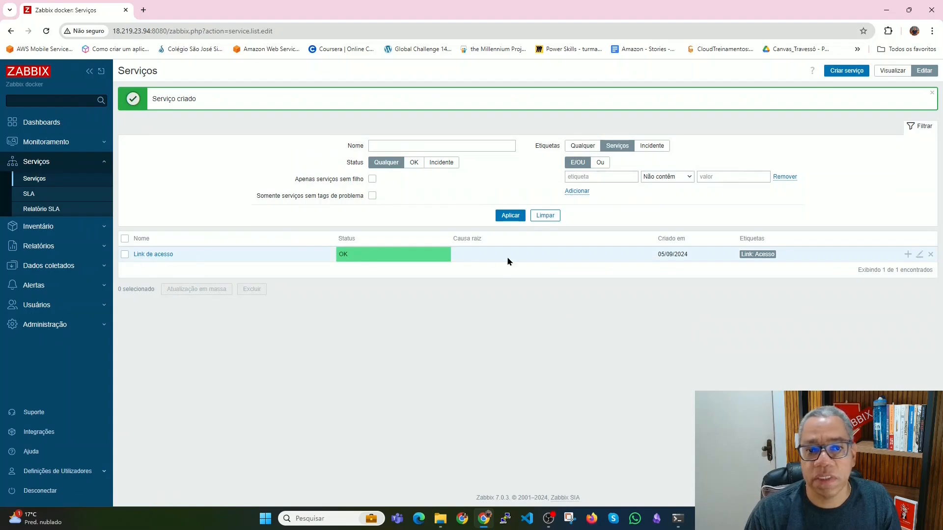
- Create a child service "Disponibilidade" under Link de acesso with problem tag Disponibilidade equal to Link, and open the parent's child list
{"action": "left_click", "coordinate": [908, 255]}
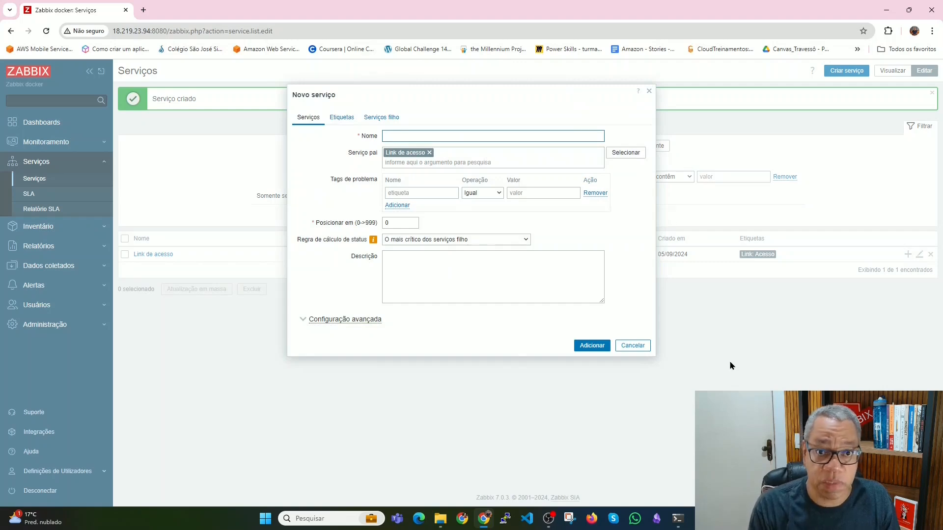
{"action": "type", "text": "Di"}
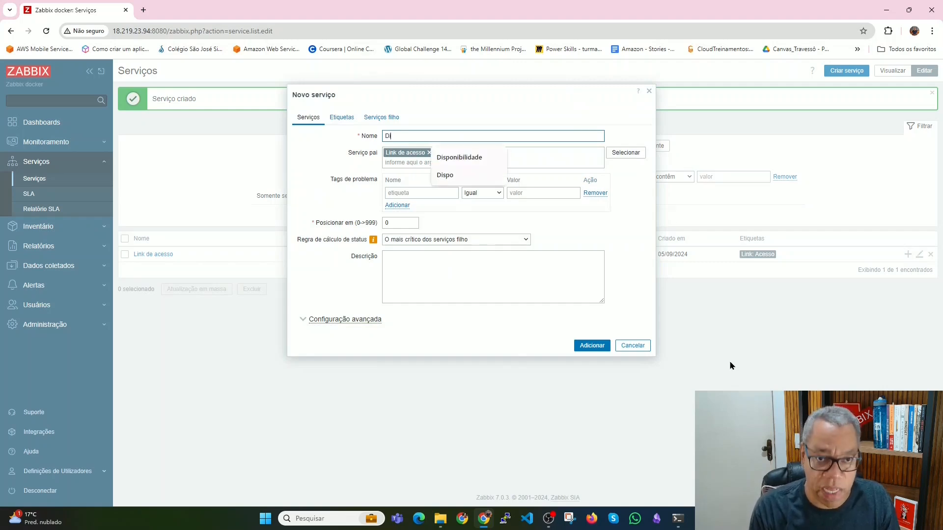
{"action": "type", "text": "sponibilidade"}
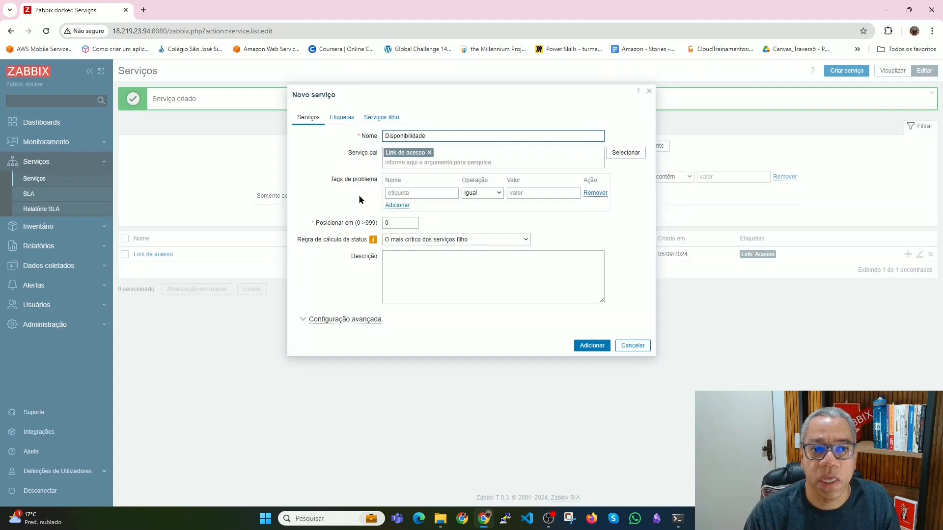
{"action": "left_click", "coordinate": [398, 193]}
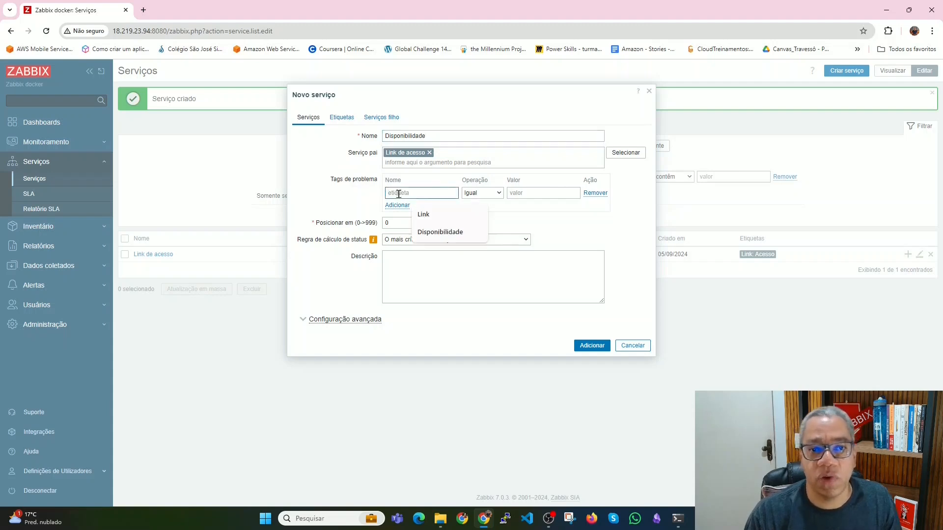
{"action": "left_click", "coordinate": [435, 232]}
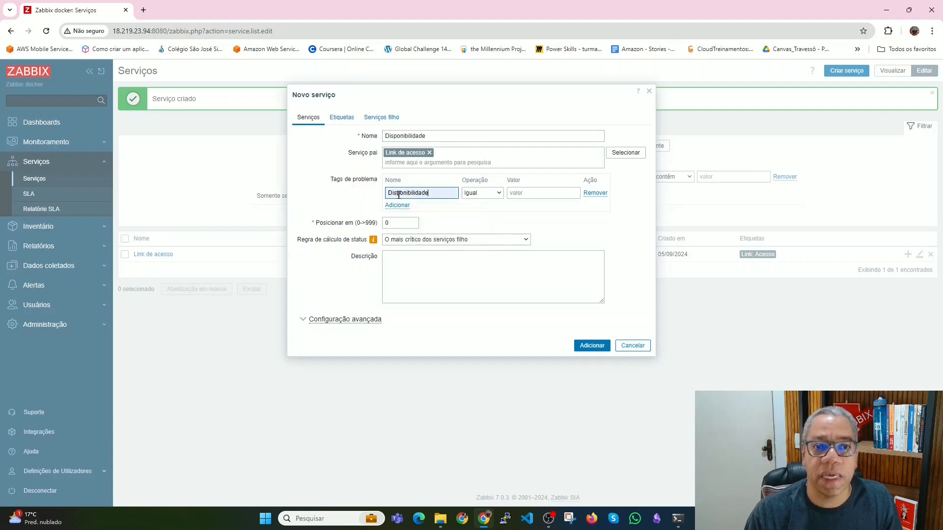
{"action": "left_click", "coordinate": [522, 194]}
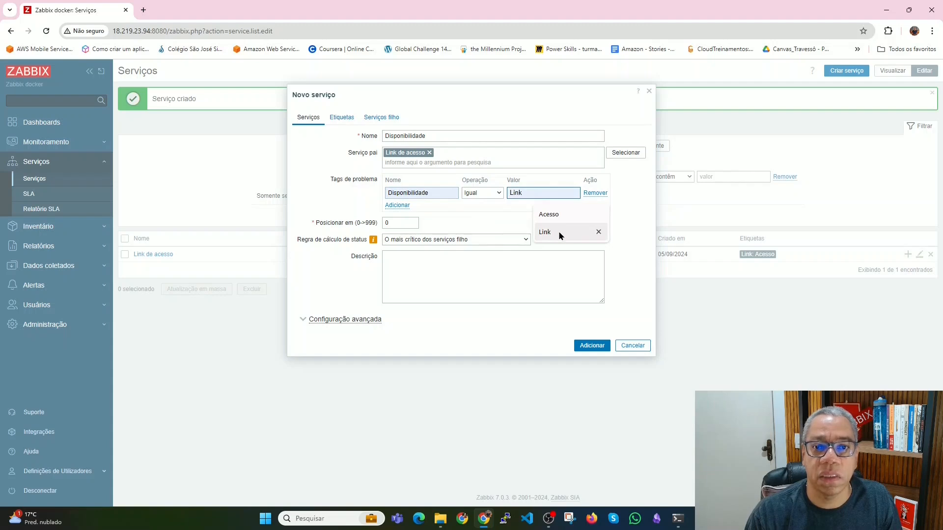
{"action": "left_click", "coordinate": [560, 233]}
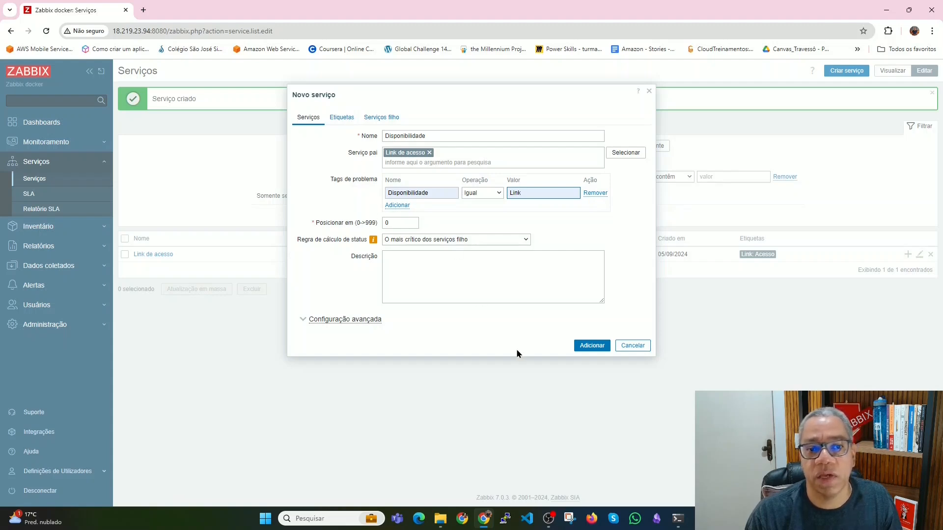
{"action": "left_click", "coordinate": [589, 350]}
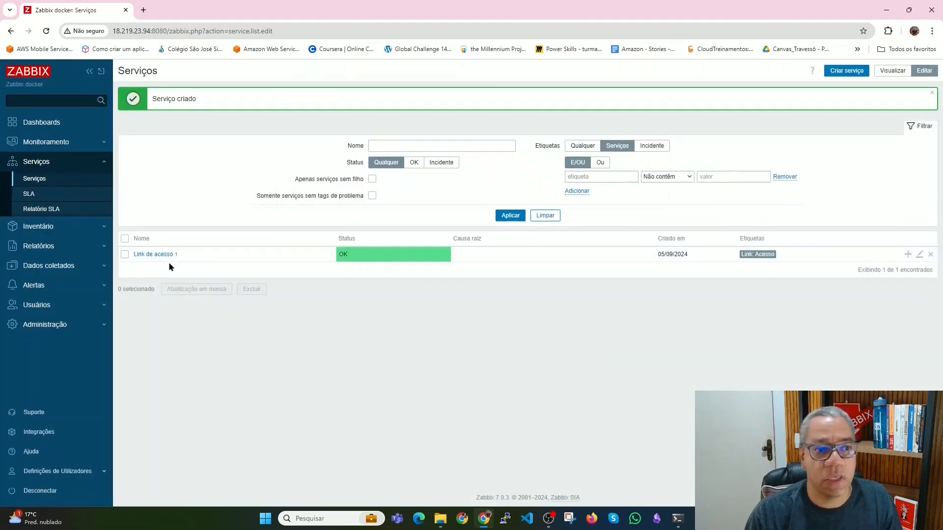
{"action": "left_click", "coordinate": [159, 255]}
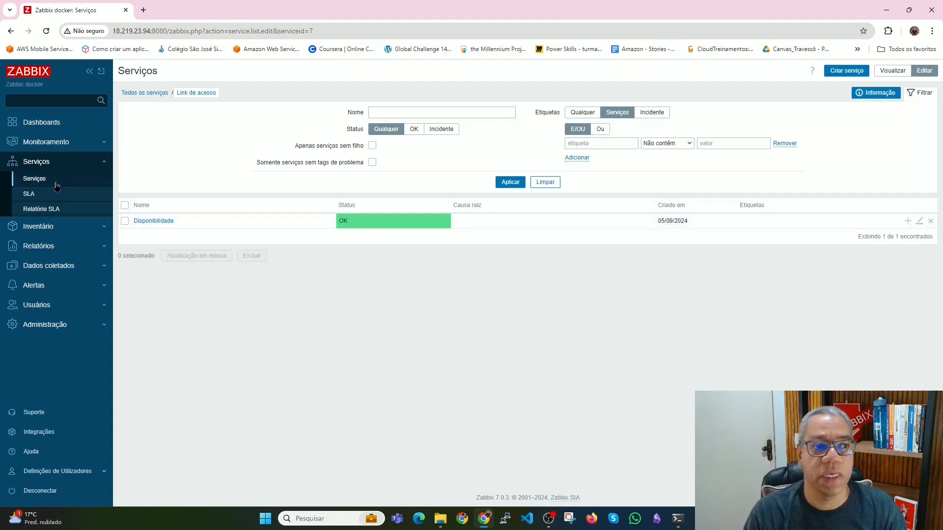
- Start a new SLA named "Link de acesso" with an SLO of 99.3% and the reporting period Diário
{"action": "left_click", "coordinate": [28, 194]}
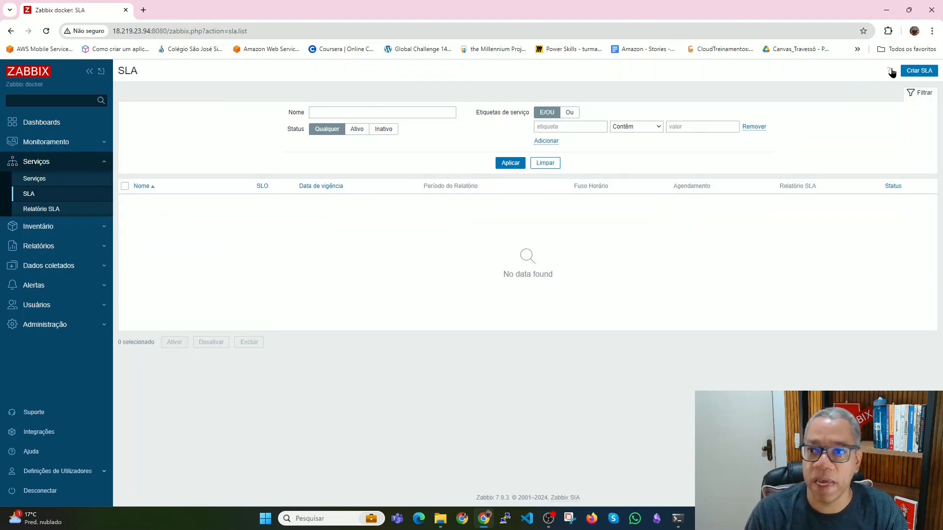
{"action": "left_click", "coordinate": [915, 72]}
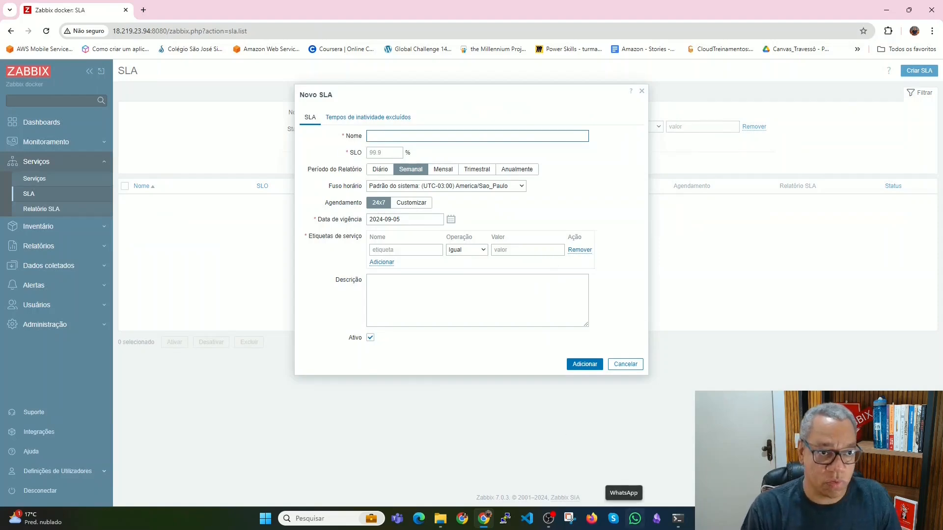
{"action": "type", "text": "Link"}
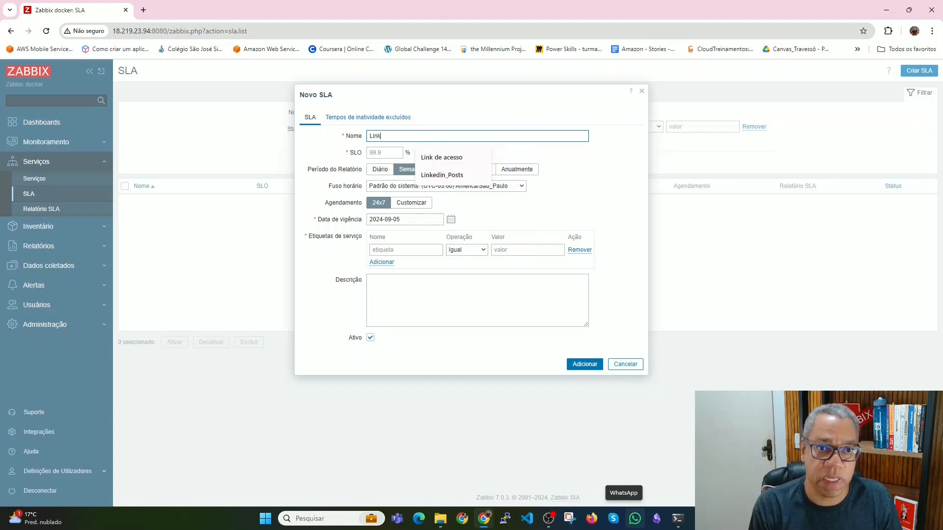
{"action": "type", "text": " de acesso"}
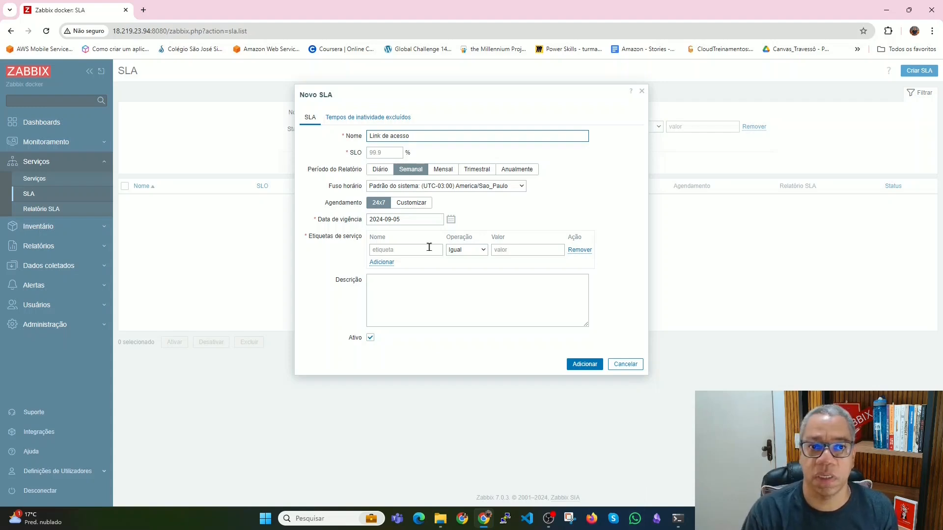
{"action": "left_click", "coordinate": [376, 155]}
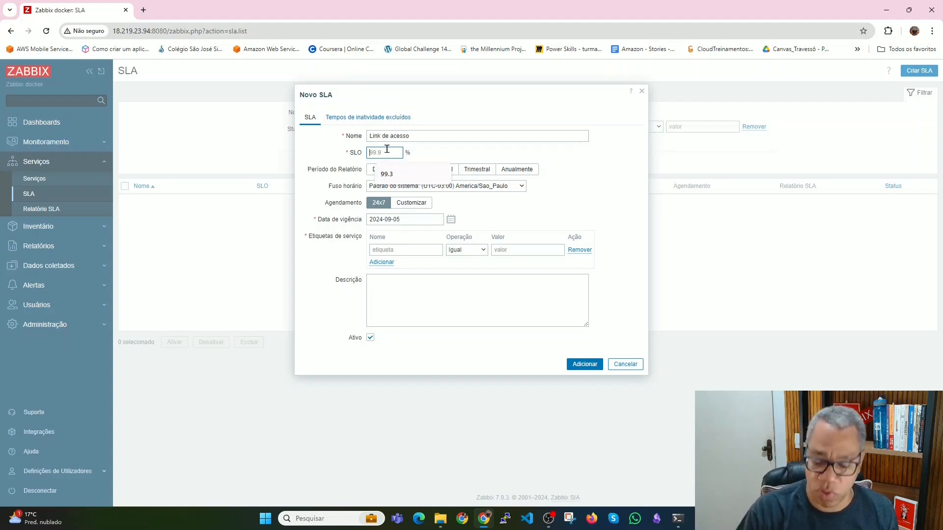
{"action": "type", "text": "99.3"}
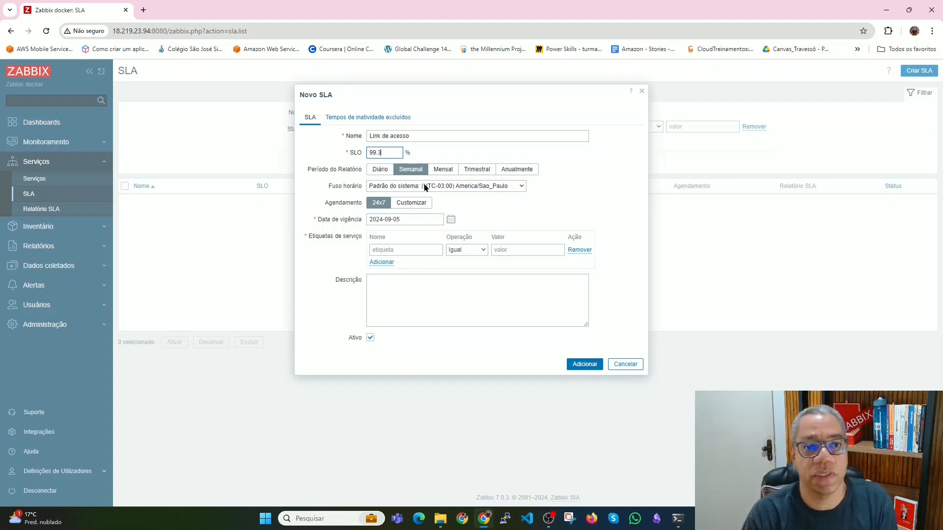
{"action": "left_click", "coordinate": [380, 169]}
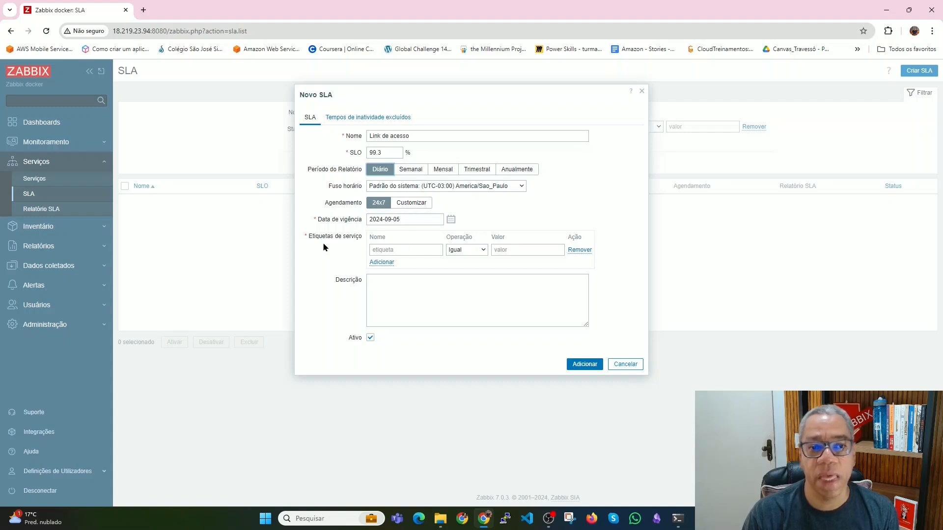
- Set the SLA's service tag to Link equal to Acesso and save the SLA
{"action": "left_click", "coordinate": [383, 249]}
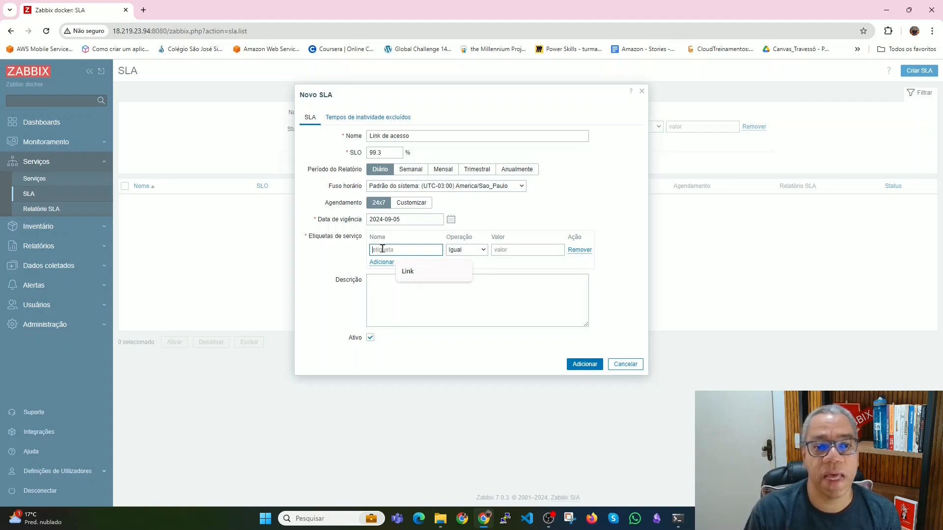
{"action": "left_click", "coordinate": [414, 273]}
{"action": "left_click", "coordinate": [413, 271]}
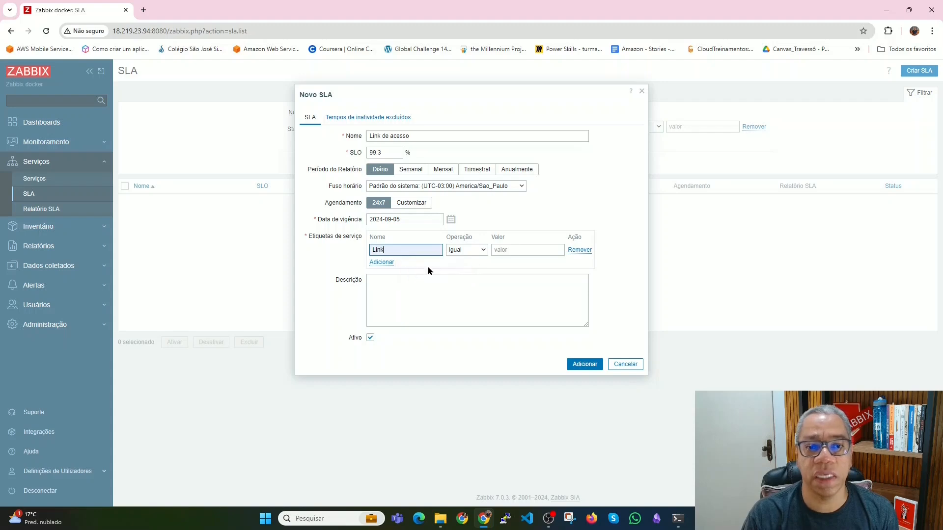
{"action": "left_click", "coordinate": [505, 251]}
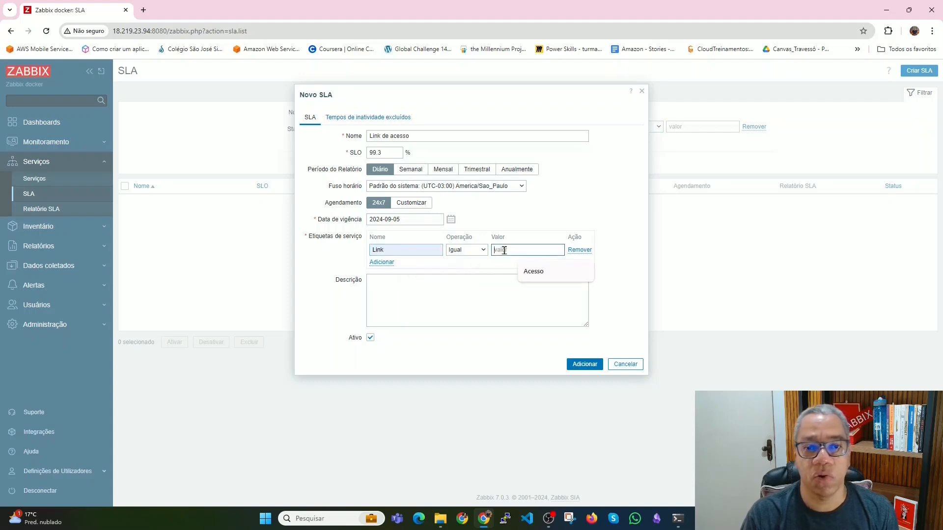
{"action": "left_click", "coordinate": [544, 272]}
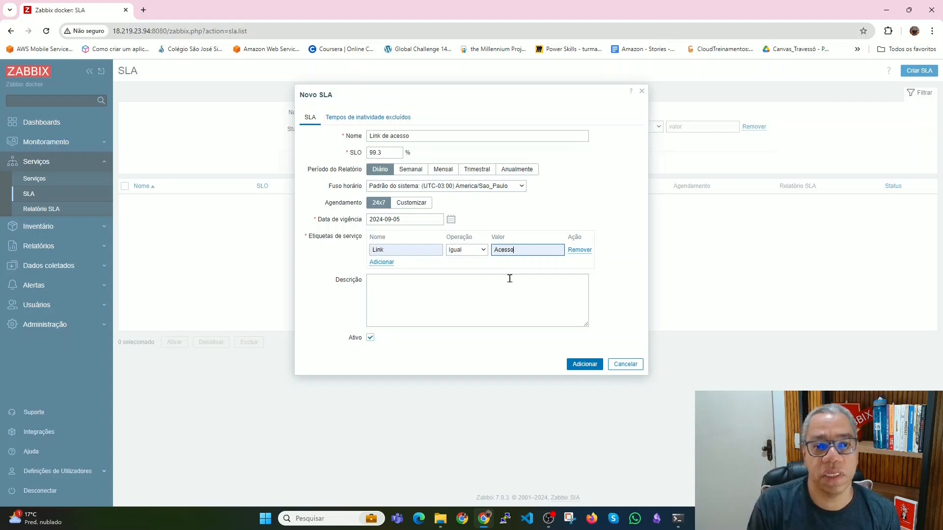
{"action": "left_click", "coordinate": [581, 368]}
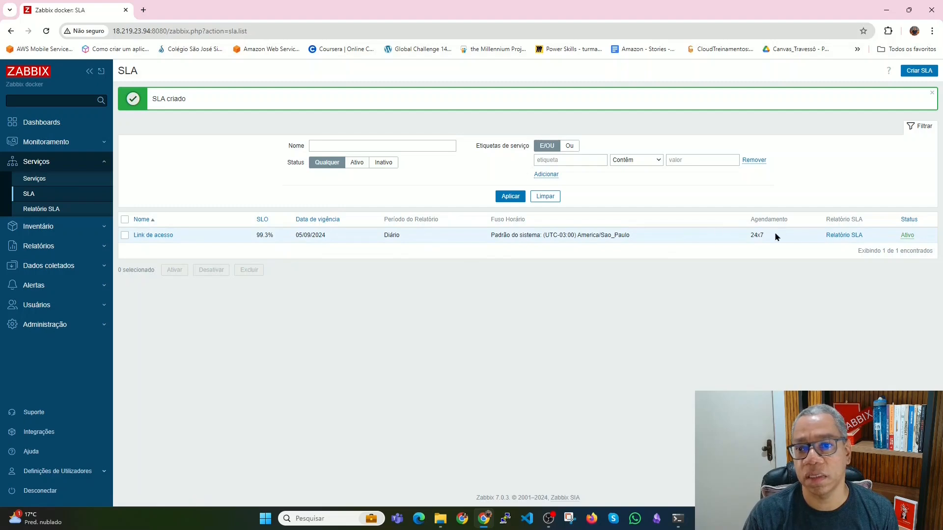
- Display the SLA report filtered to the SLA "Link de acesso" and examine the service's SLO and its value for 05/09/2024
{"action": "left_click", "coordinate": [40, 210]}
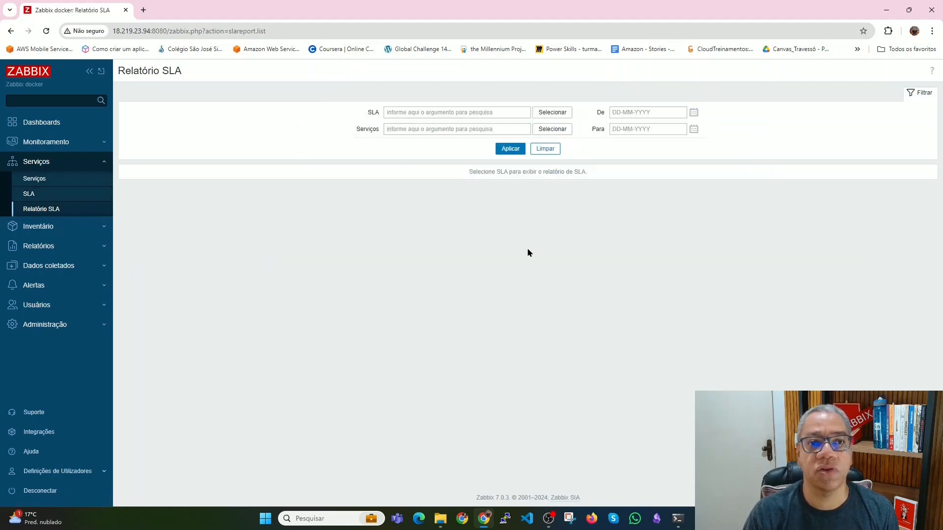
{"action": "left_click", "coordinate": [406, 111]}
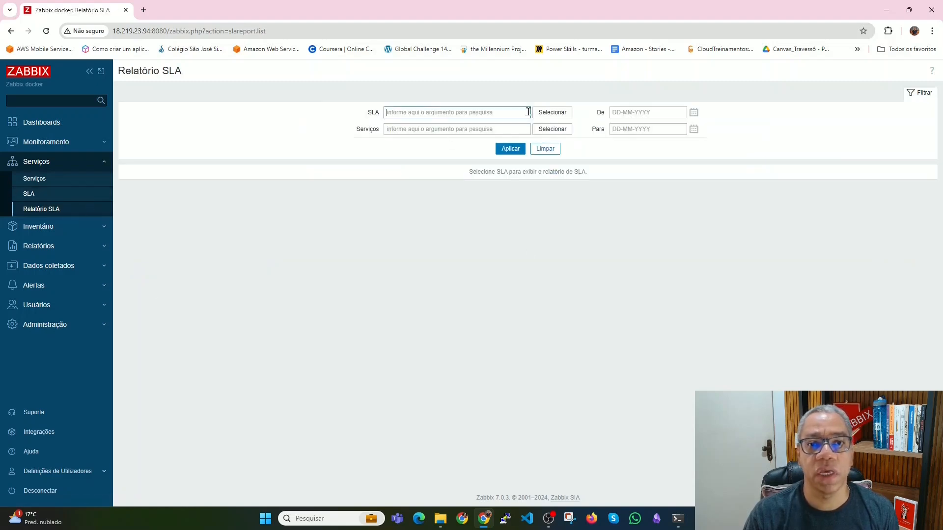
{"action": "left_click", "coordinate": [544, 116]}
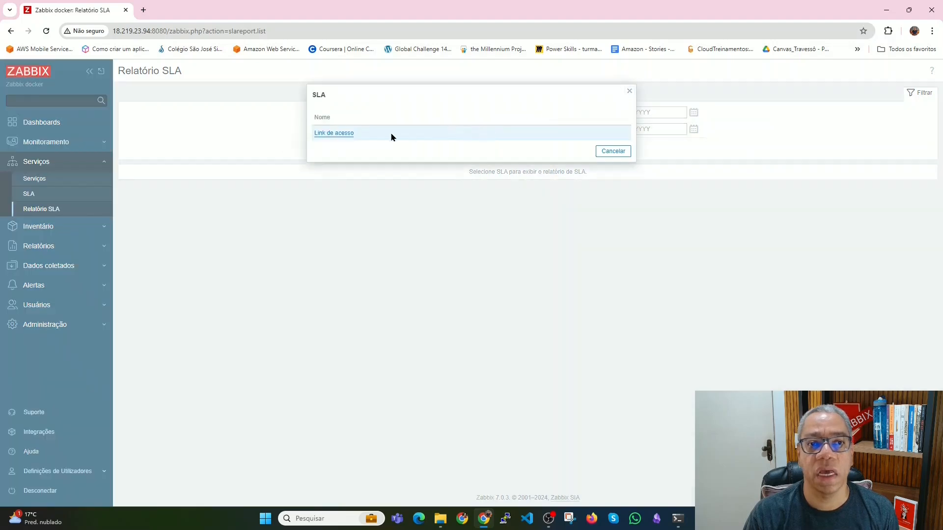
{"action": "left_click", "coordinate": [334, 134]}
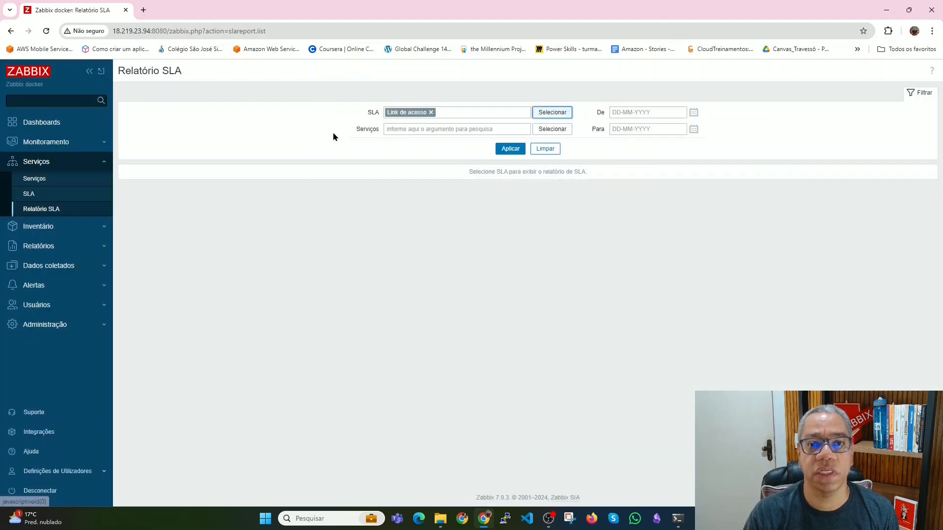
{"action": "left_click", "coordinate": [511, 148]}
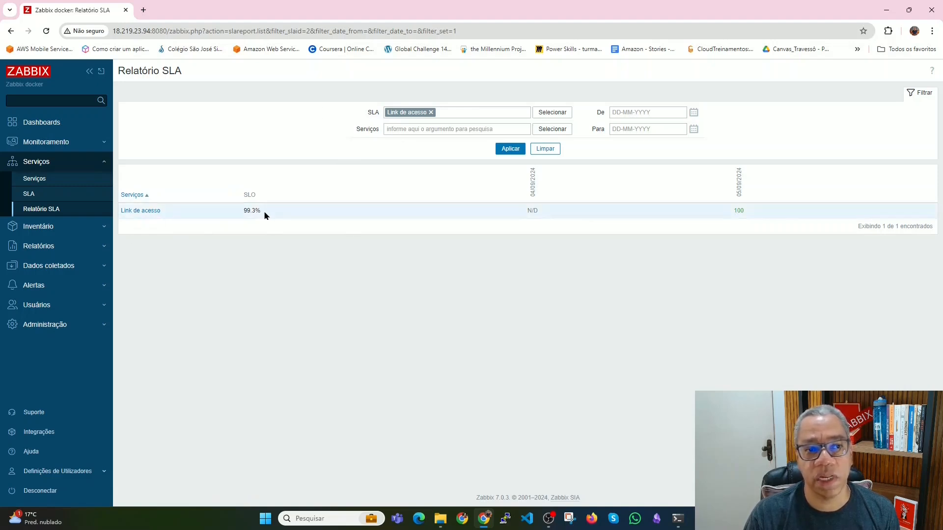
{"action": "left_click_drag", "start_coordinate": [241, 210], "coordinate": [260, 209]}
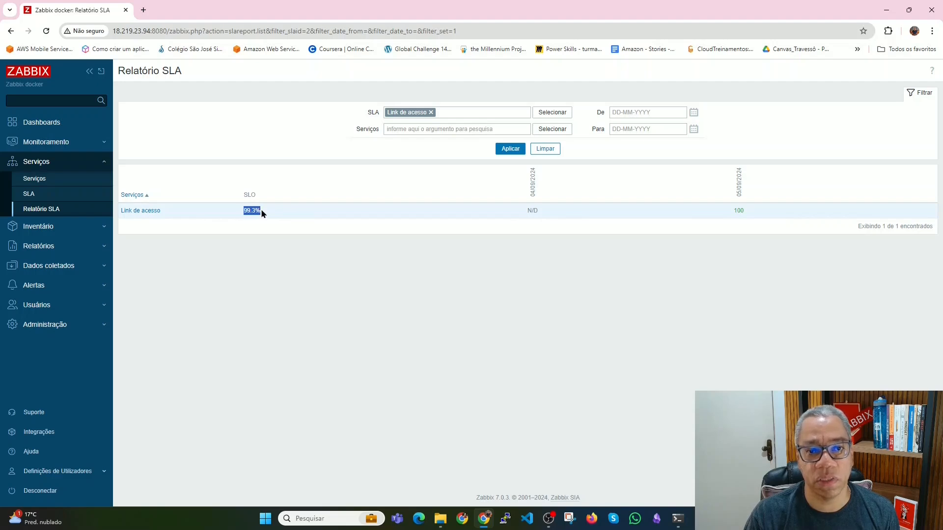
{"action": "left_click", "coordinate": [286, 210]}
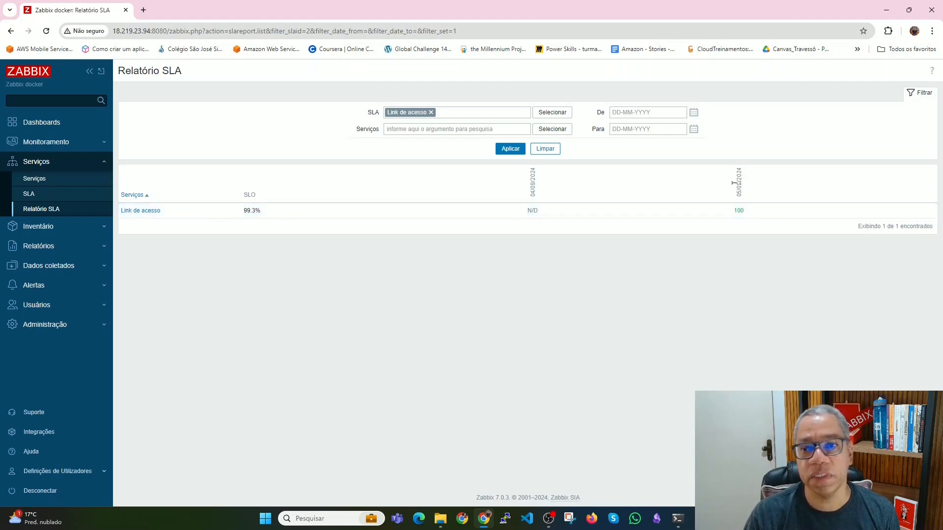
{"action": "left_click_drag", "start_coordinate": [736, 210], "coordinate": [746, 216]}
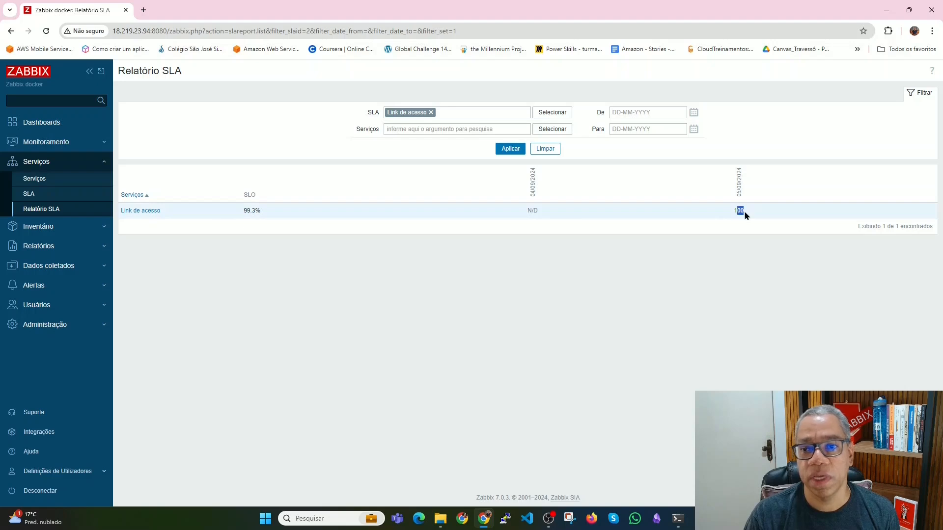
{"action": "left_click", "coordinate": [737, 210]}
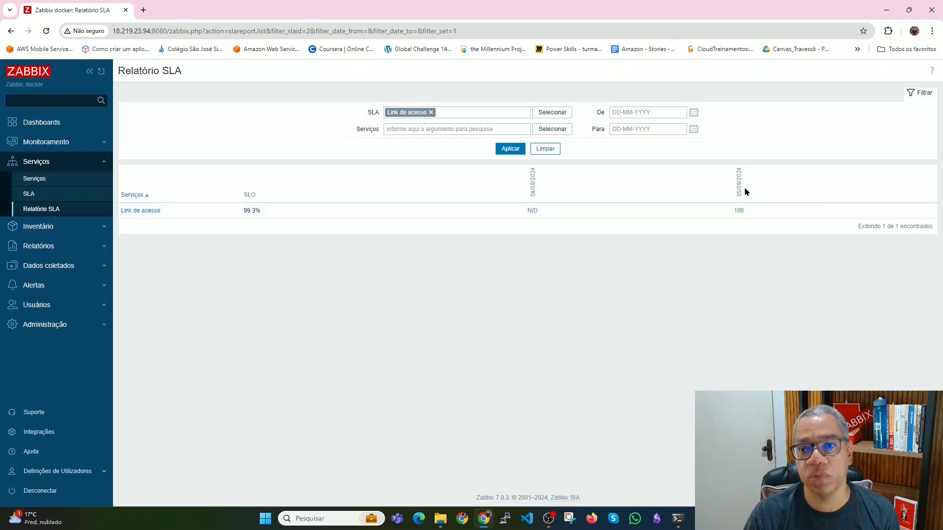